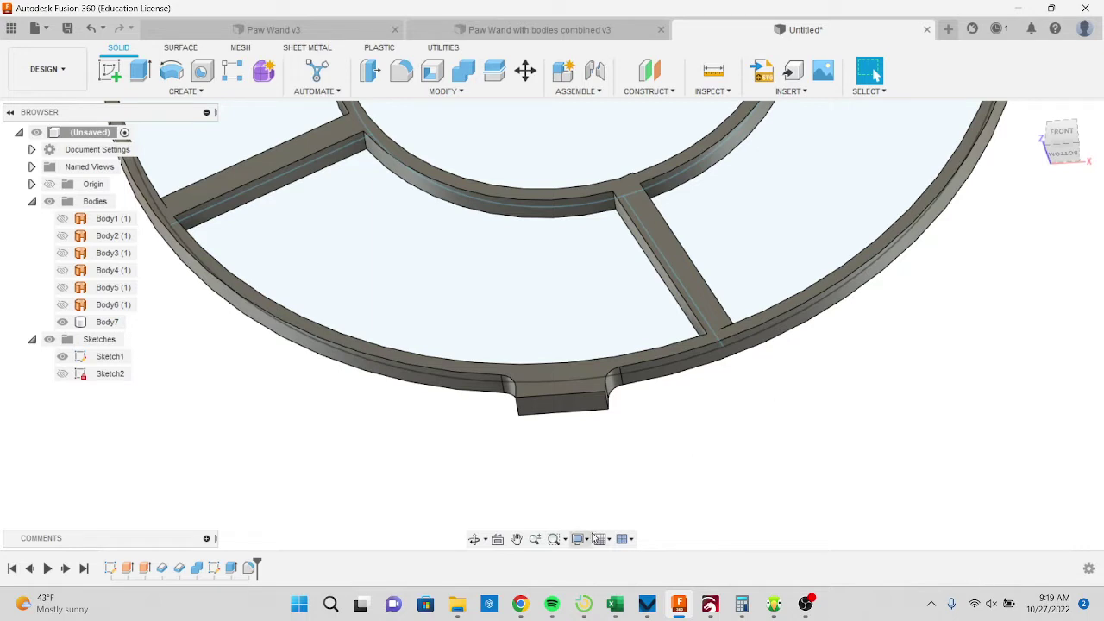
- Create an offset construction plane from the tab's bottom face at a 0.5 in distance
left_click(566, 414)
left_click(660, 96)
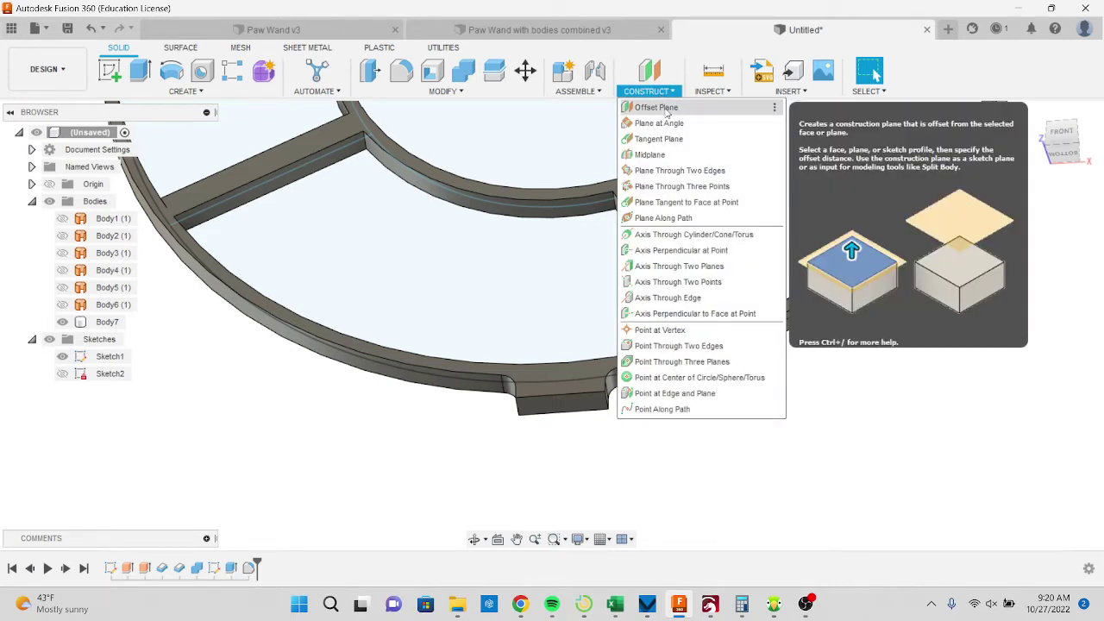
left_click(665, 109)
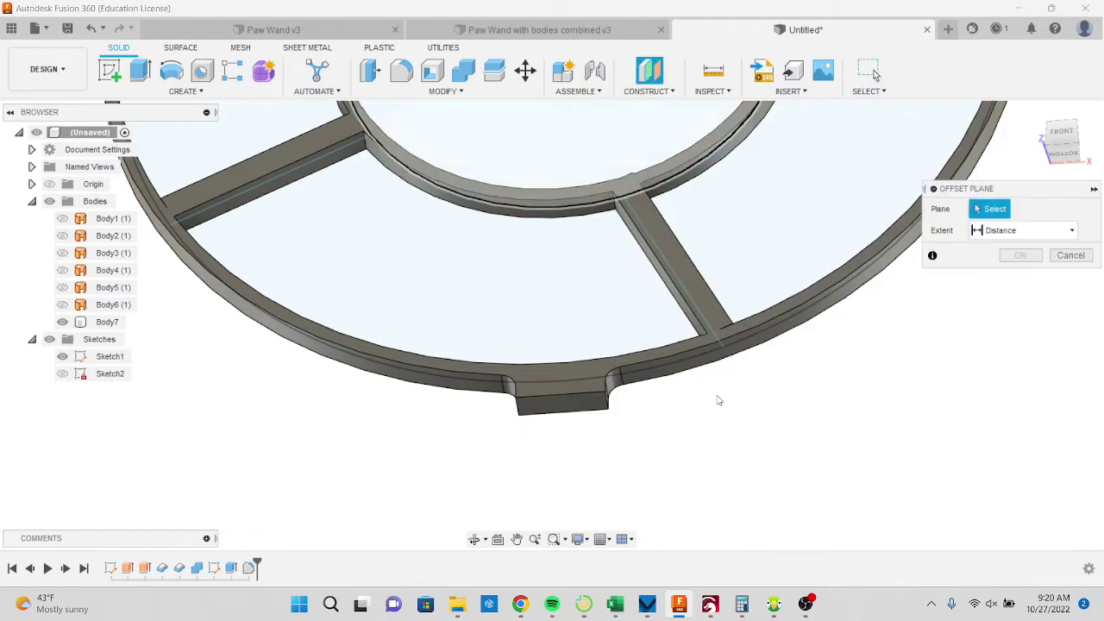
left_click(595, 411)
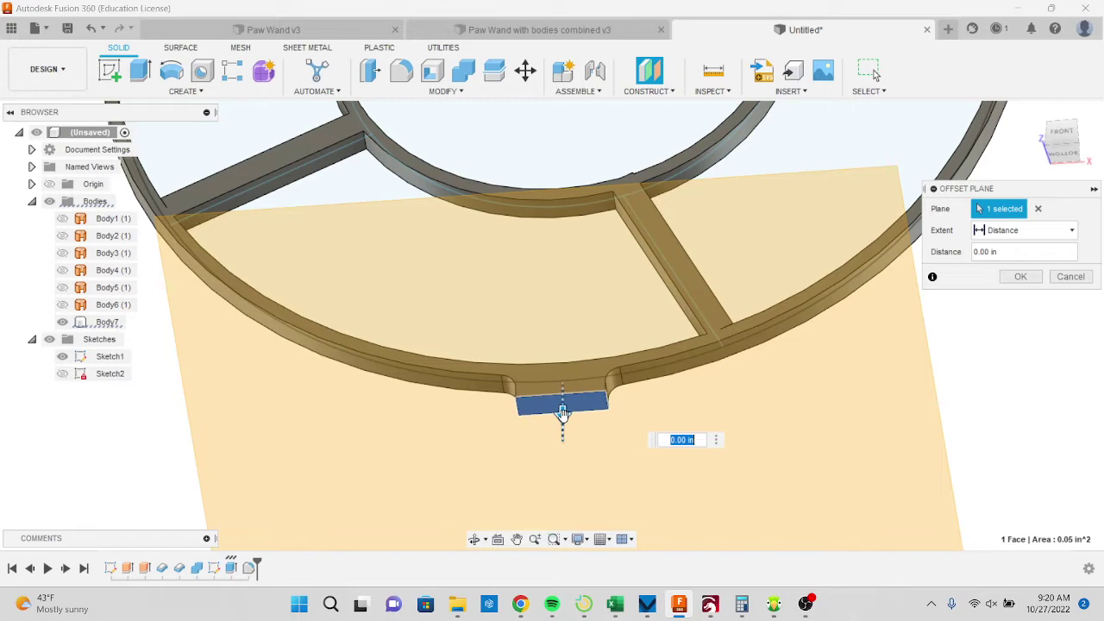
left_click_drag(563, 414, 562, 467)
middle_click_drag(585, 468, 635, 518, "shift")
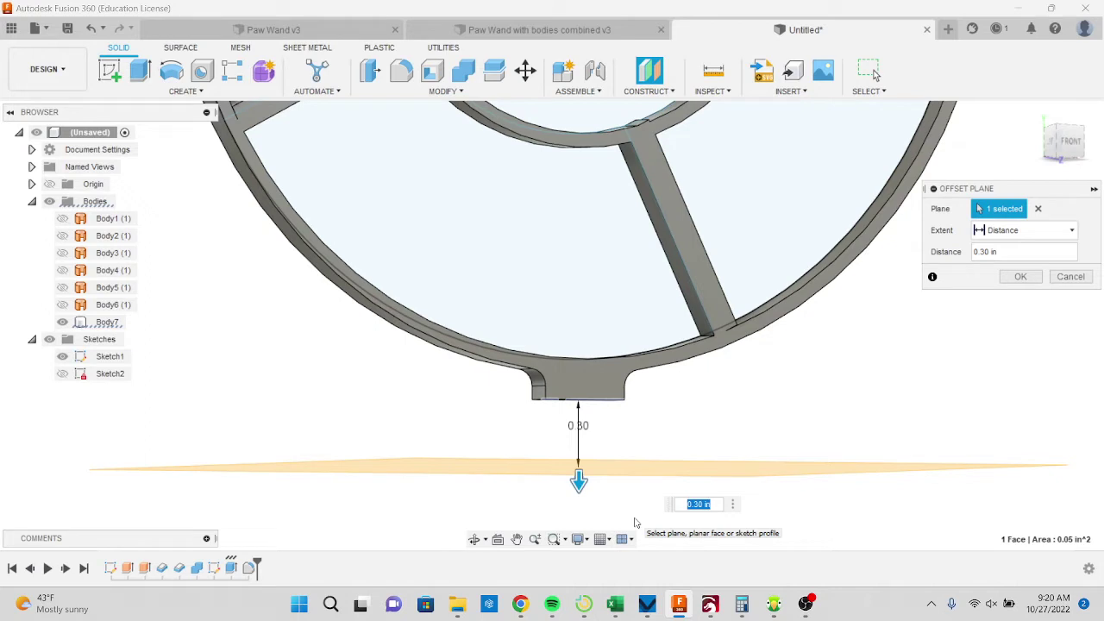
key("BackSpace")
type(".5")
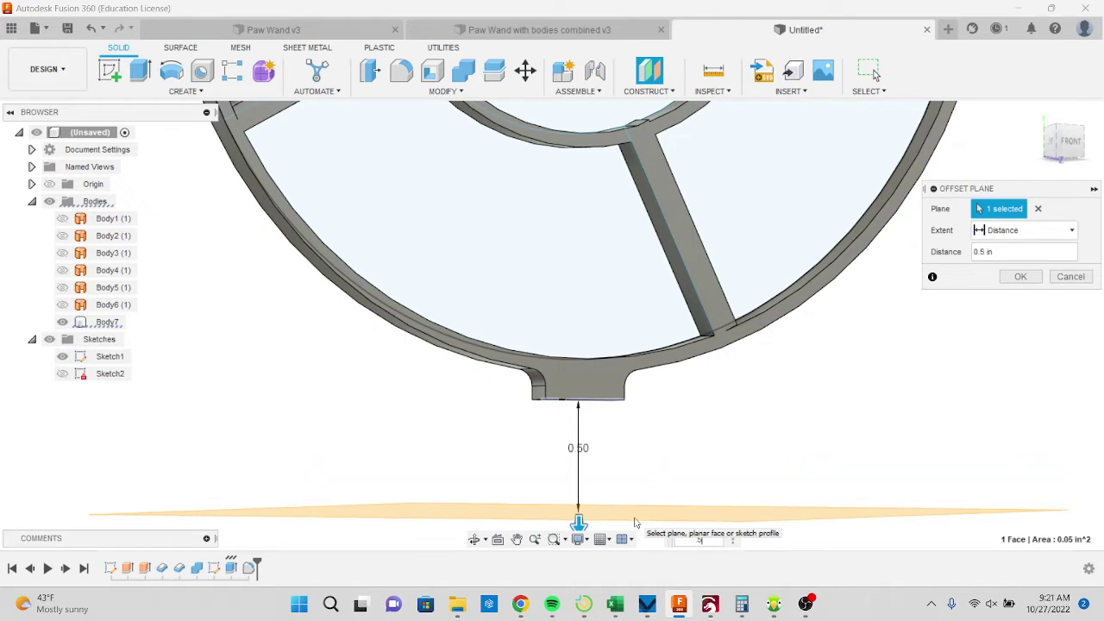
key("Return")
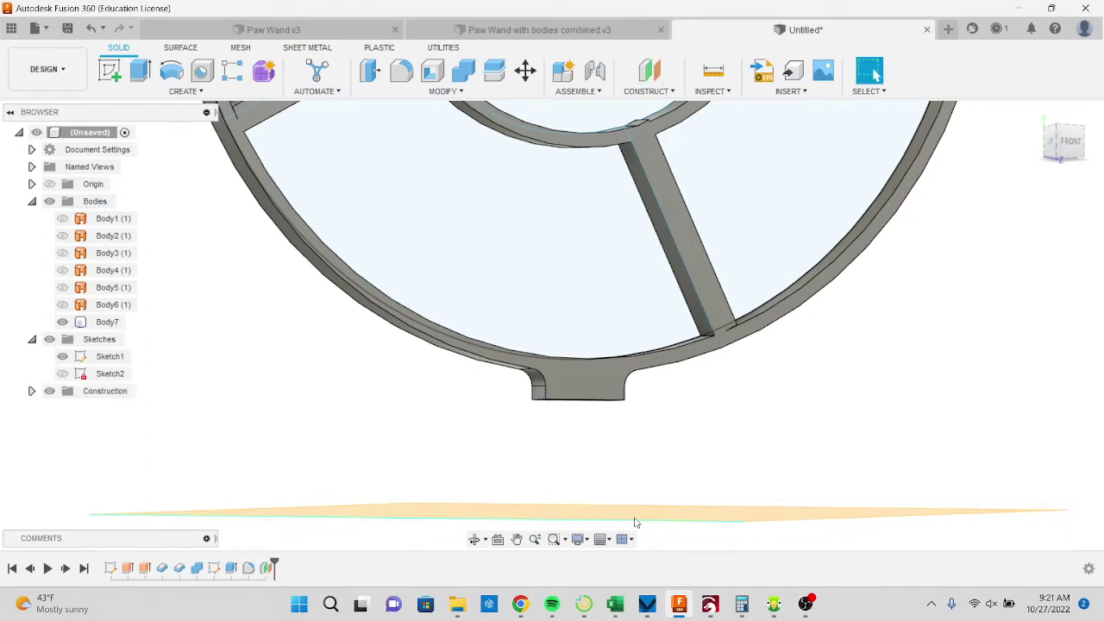
- Open a new sketch, Sketch3, on the offset plane beneath the tab
middle_click_drag(562, 495, 643, 370, "shift")
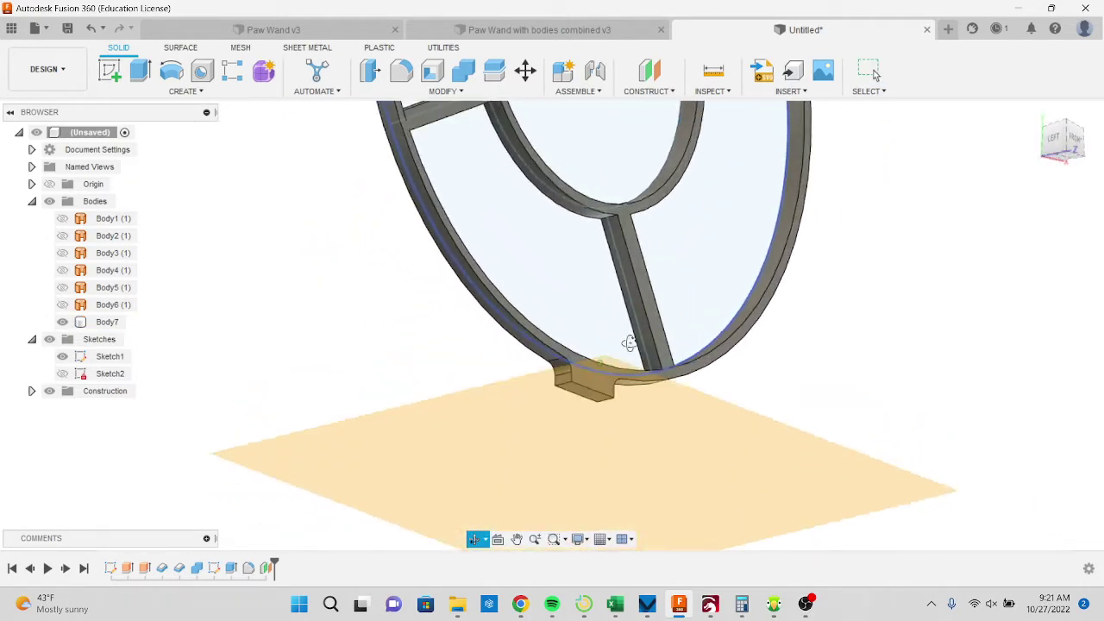
left_click(869, 71)
left_click(109, 76)
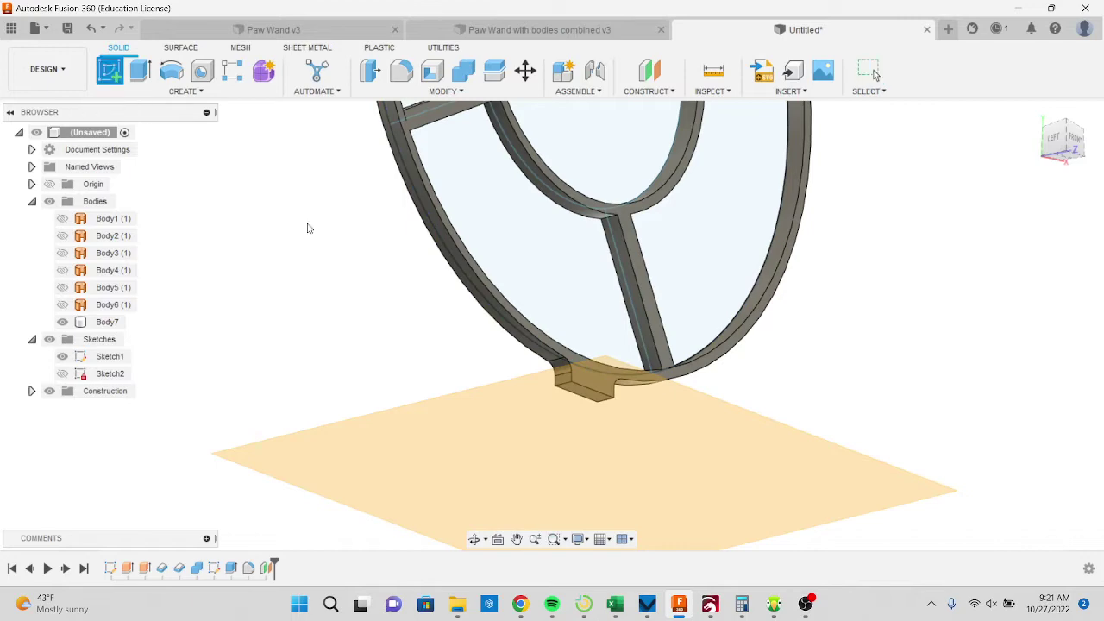
left_click(468, 426)
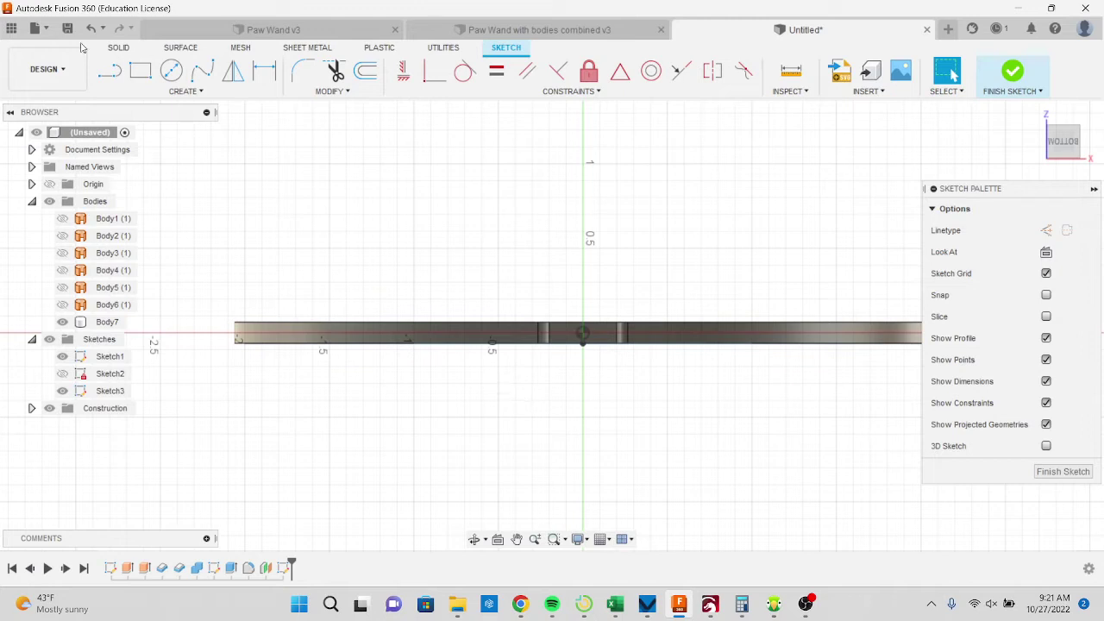
- Draw a center-diameter circle at the sketch origin below the tab
left_click(171, 77)
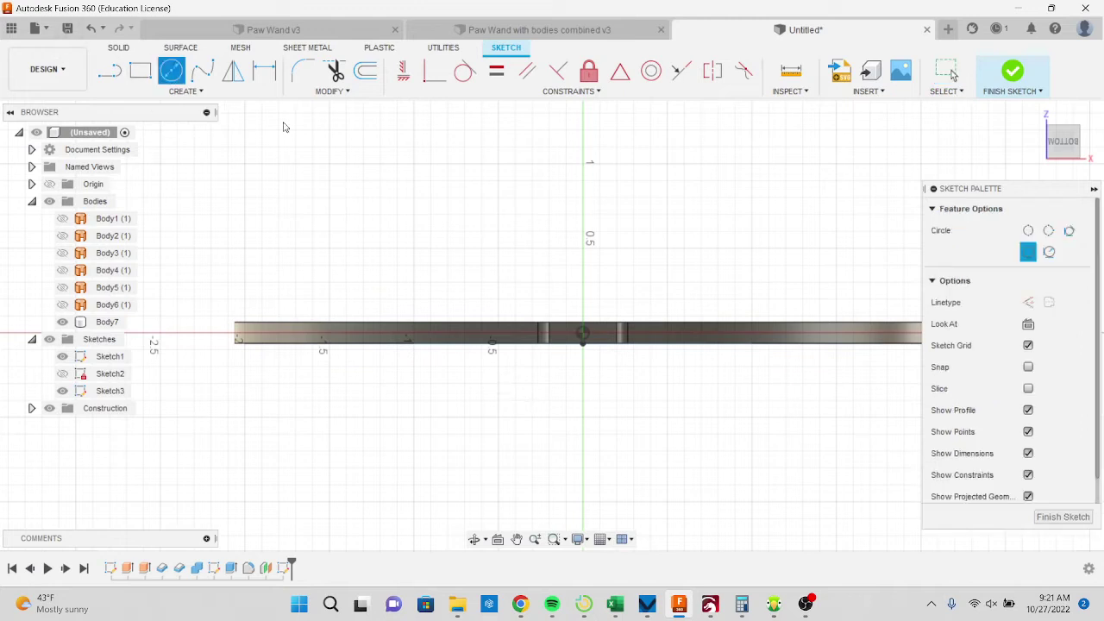
left_click(583, 313)
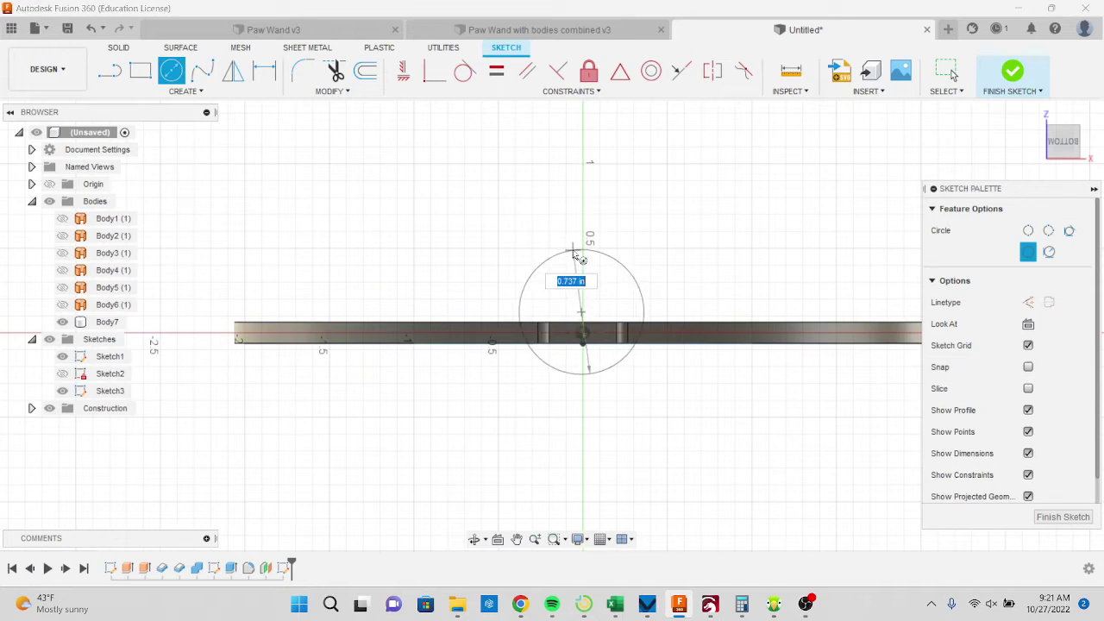
left_click(578, 254)
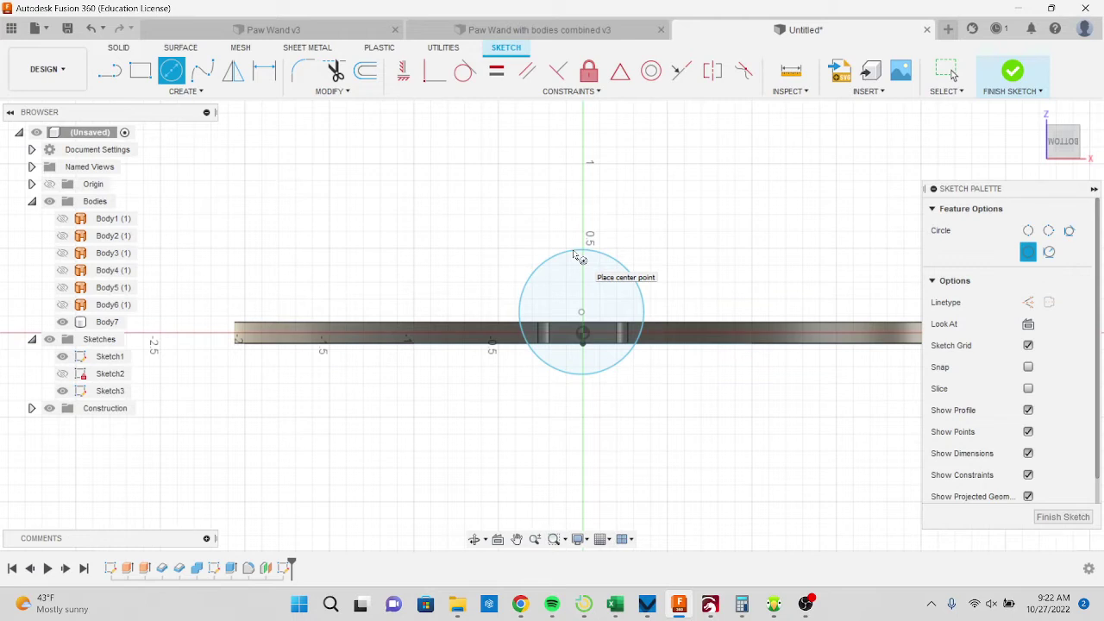
left_click(330, 604)
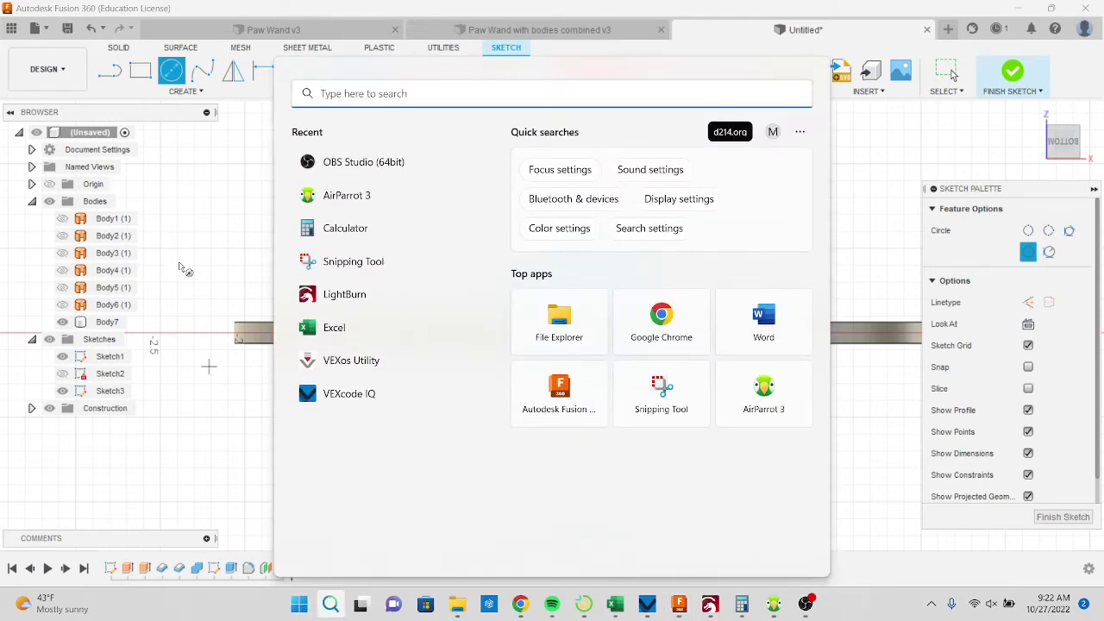
left_click(247, 469)
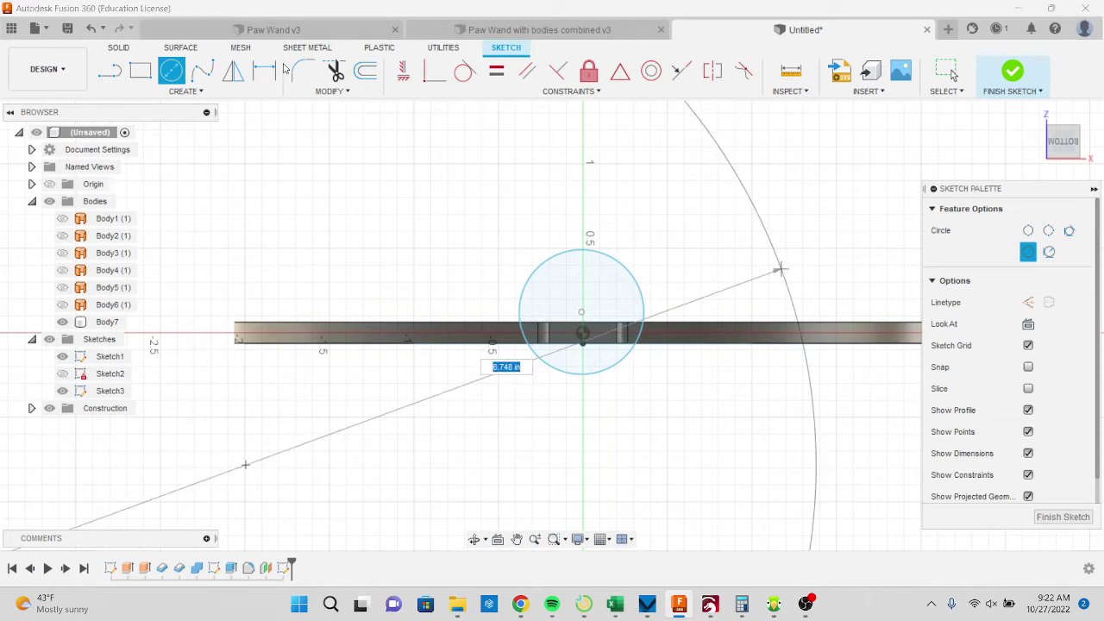
- Dimension the circle's diameter to 0.45 in
key("d")
left_click(638, 283)
left_click(678, 256)
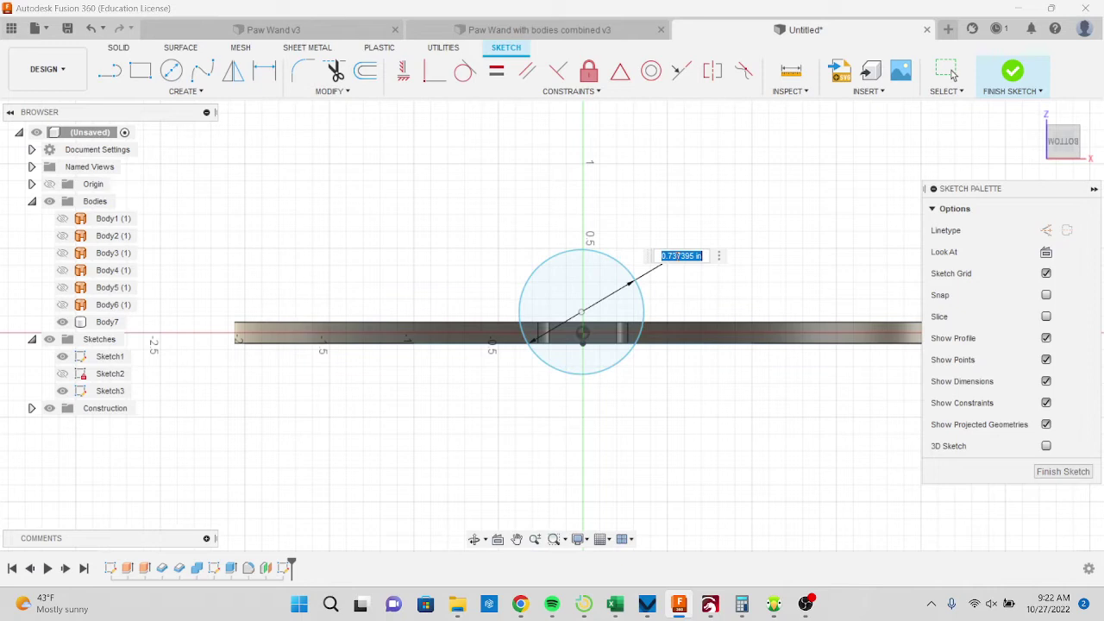
key("BackSpace")
type(".55")
key("BackSpace")
key("BackSpace")
key("BackSpace")
type(".45")
key("Return")
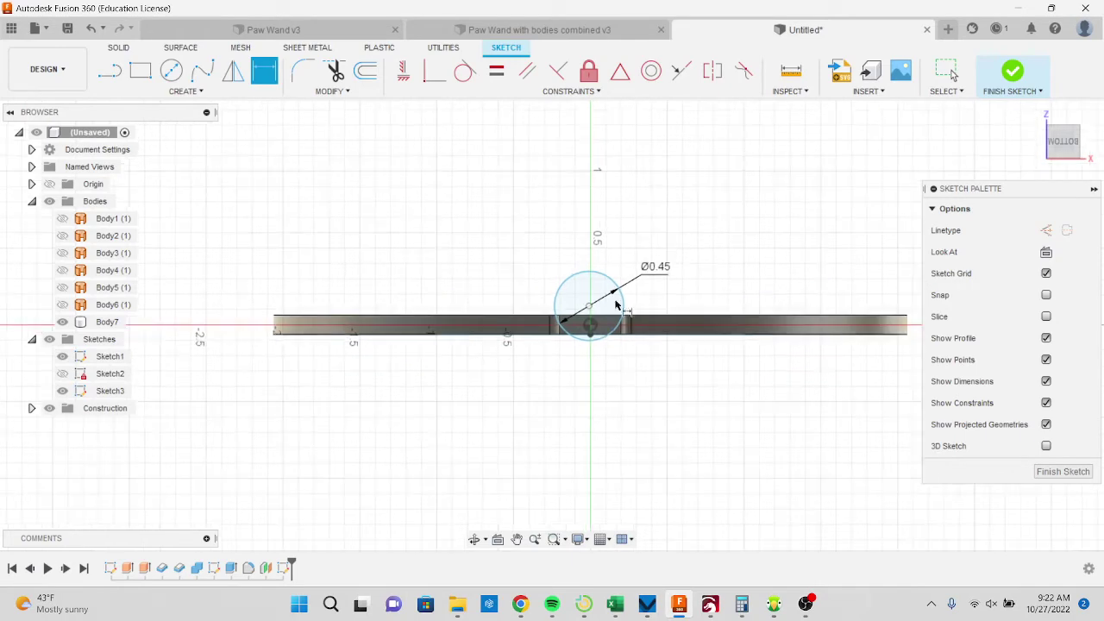
scroll(587, 347, "up", 6)
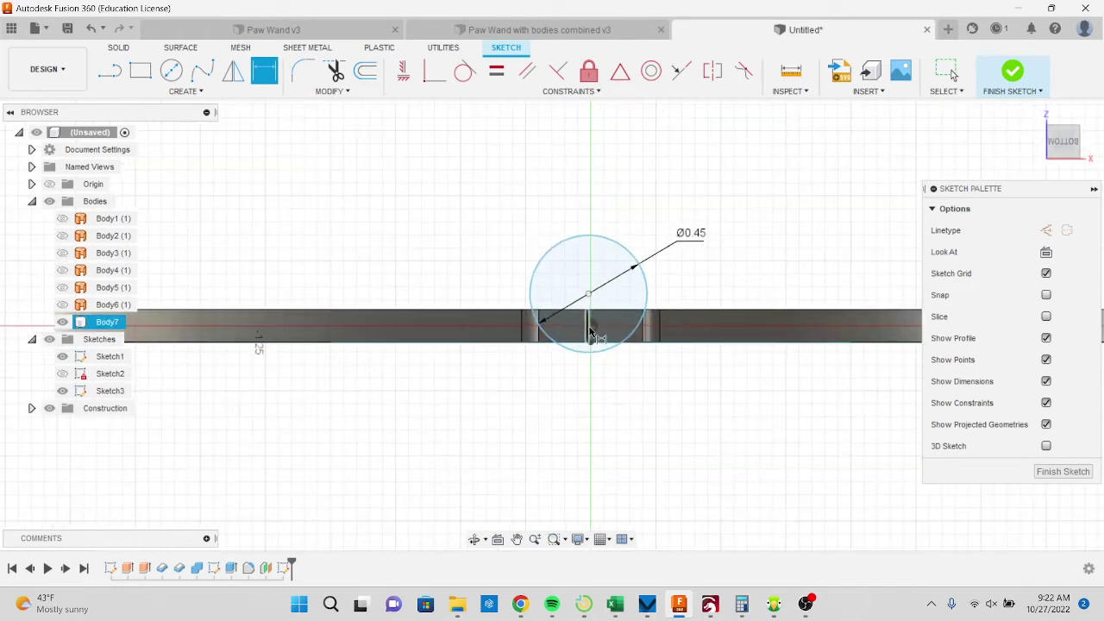
- Make the circle tangent to the tab's bottom edge and drag its centre onto the vertical axis
left_click(471, 75)
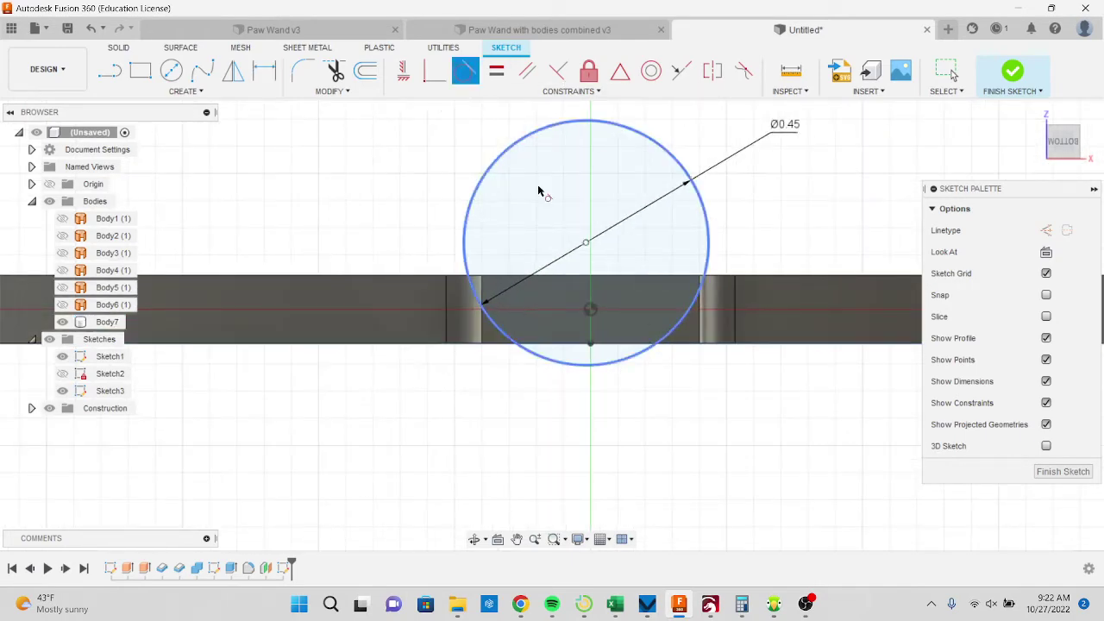
left_click(574, 366)
left_click(581, 344)
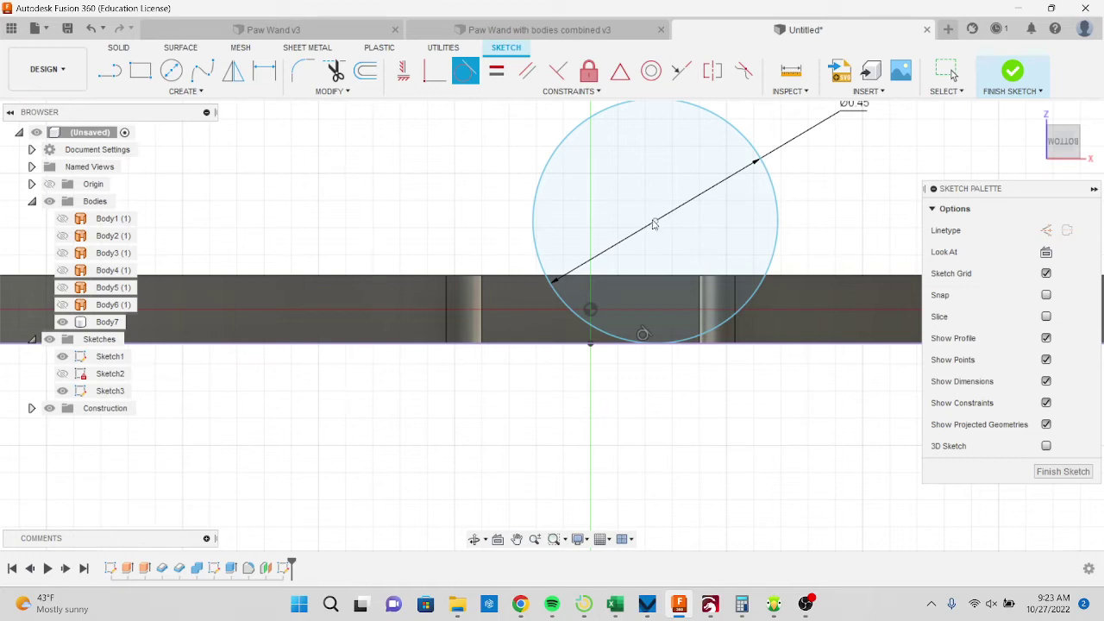
key("Escape")
left_click(593, 231)
left_click(598, 231)
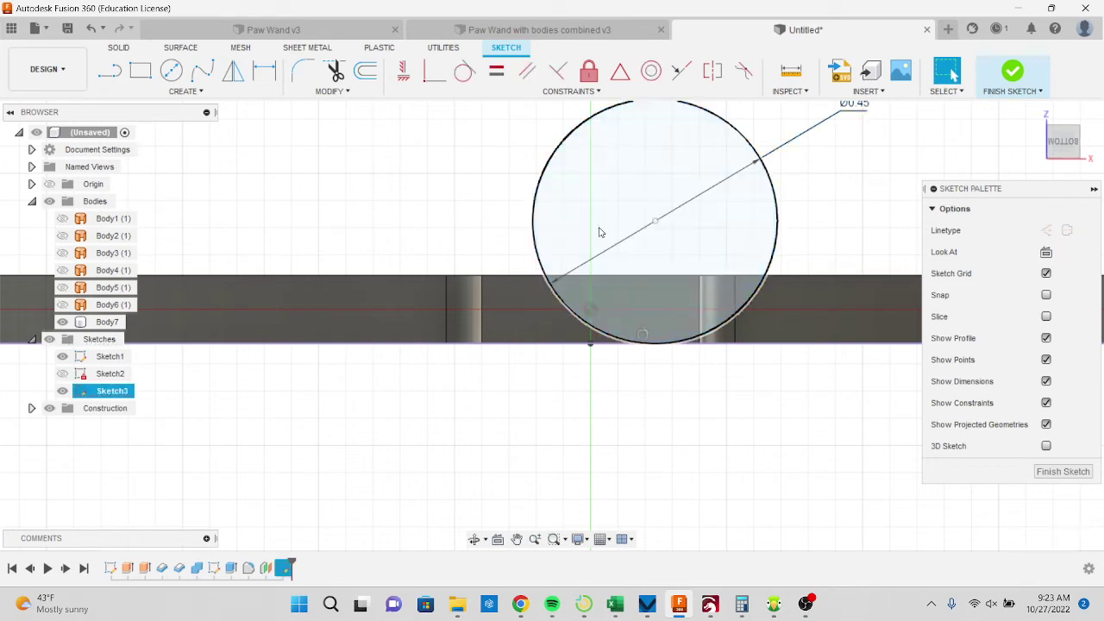
left_click_drag(655, 222, 590, 222)
- Constrain the circle centre vertically in line with the tab point and finish the sketch
left_click(565, 93)
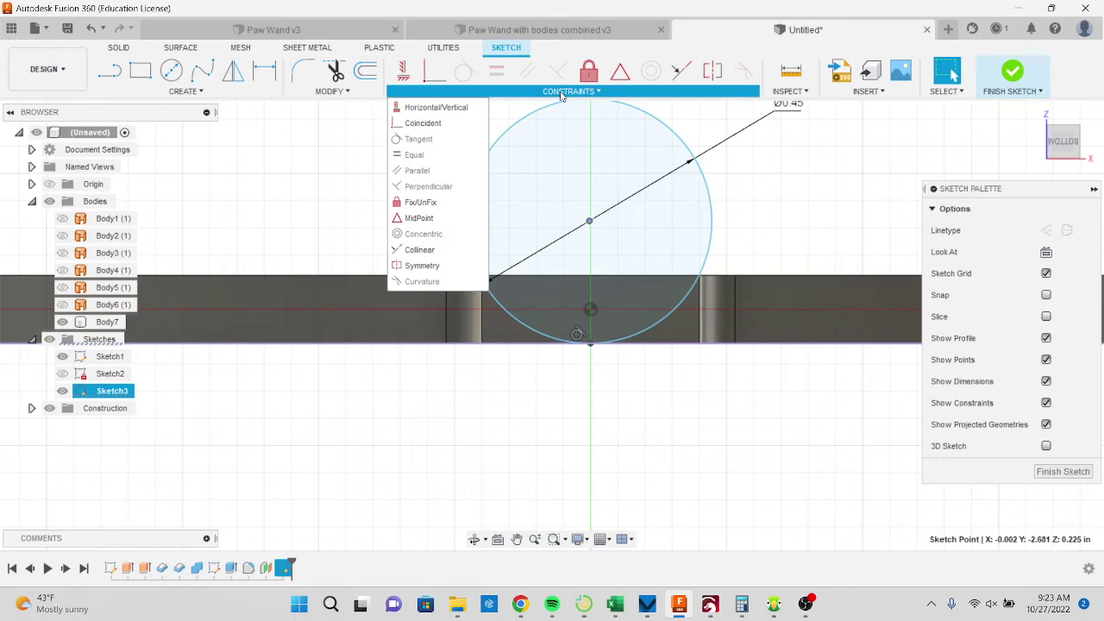
left_click(431, 108)
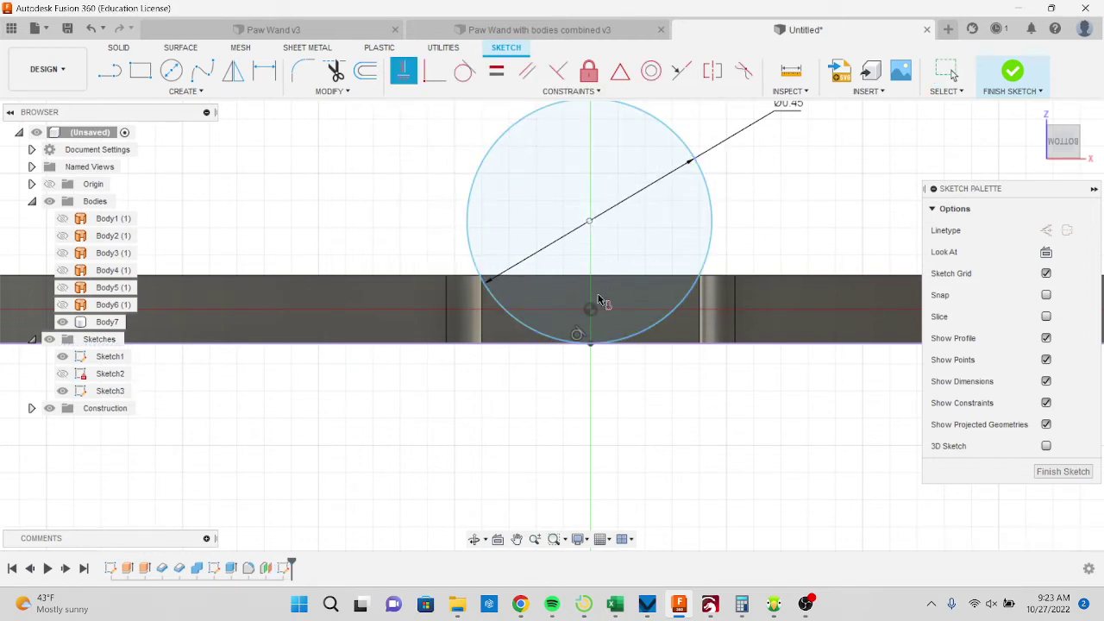
left_click(591, 223)
left_click(590, 309)
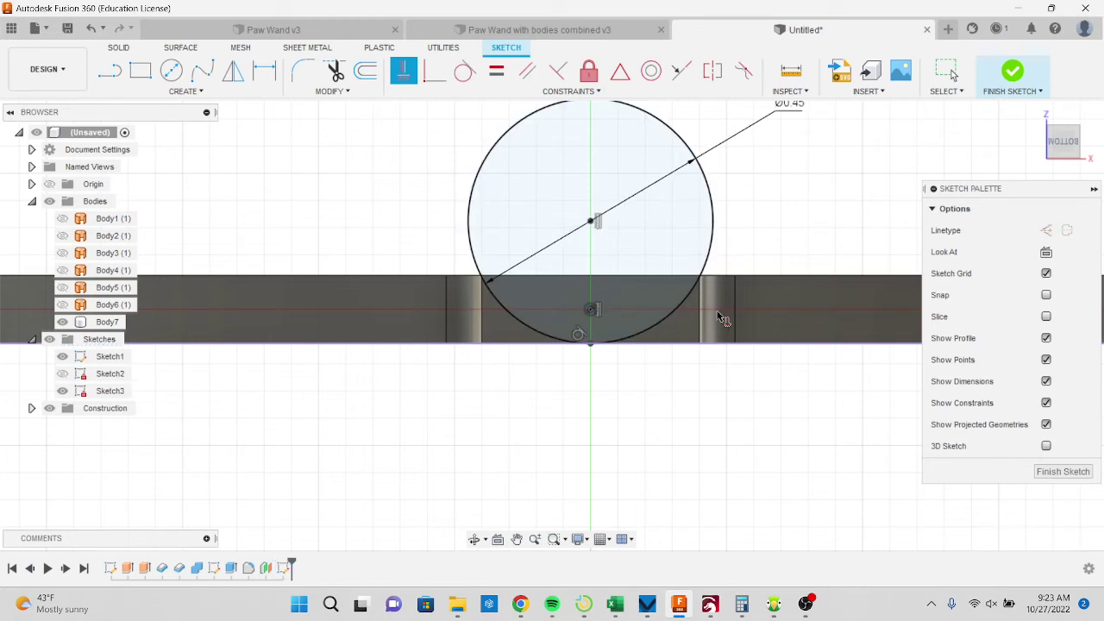
key("Escape")
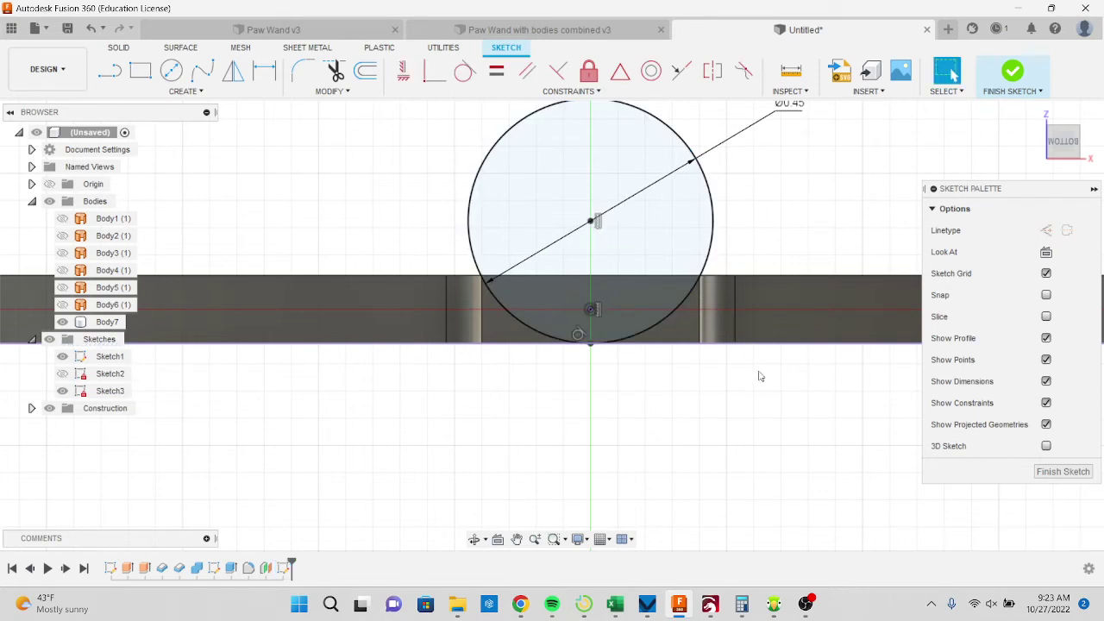
left_click(1015, 74)
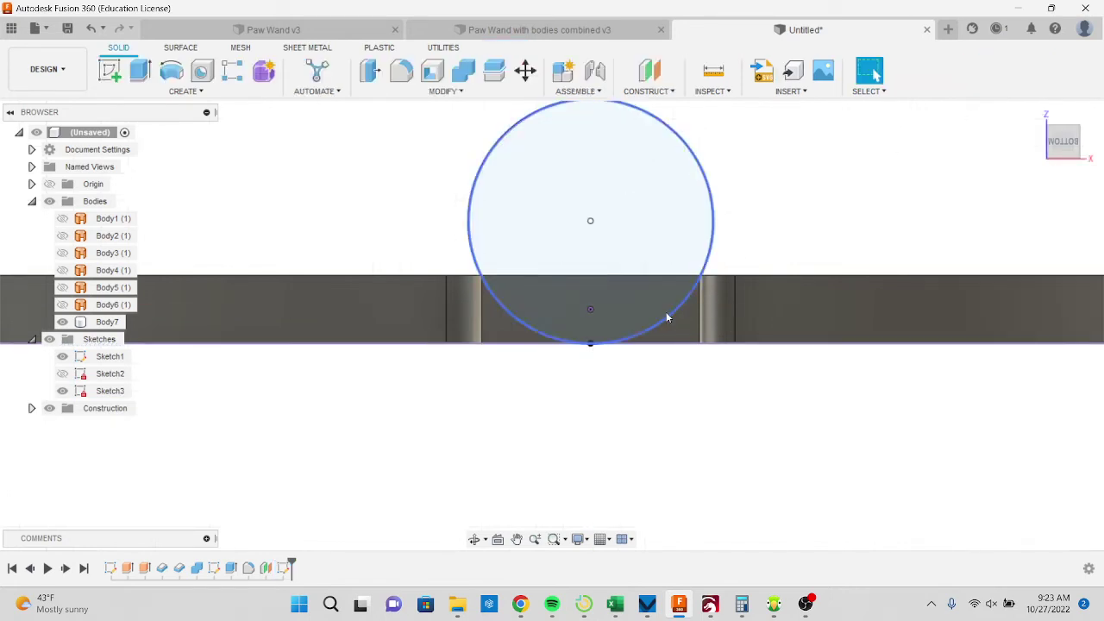
- Loft from the tab's rectangular end face to the 0.45 in circle, joined to the ring
mouse_move(606, 377)
middle_mouse_down("shift")
mouse_move(638, 397)
mouse_move(629, 414)
mouse_move(552, 454)
middle_mouse_up("shift")
left_click(188, 92)
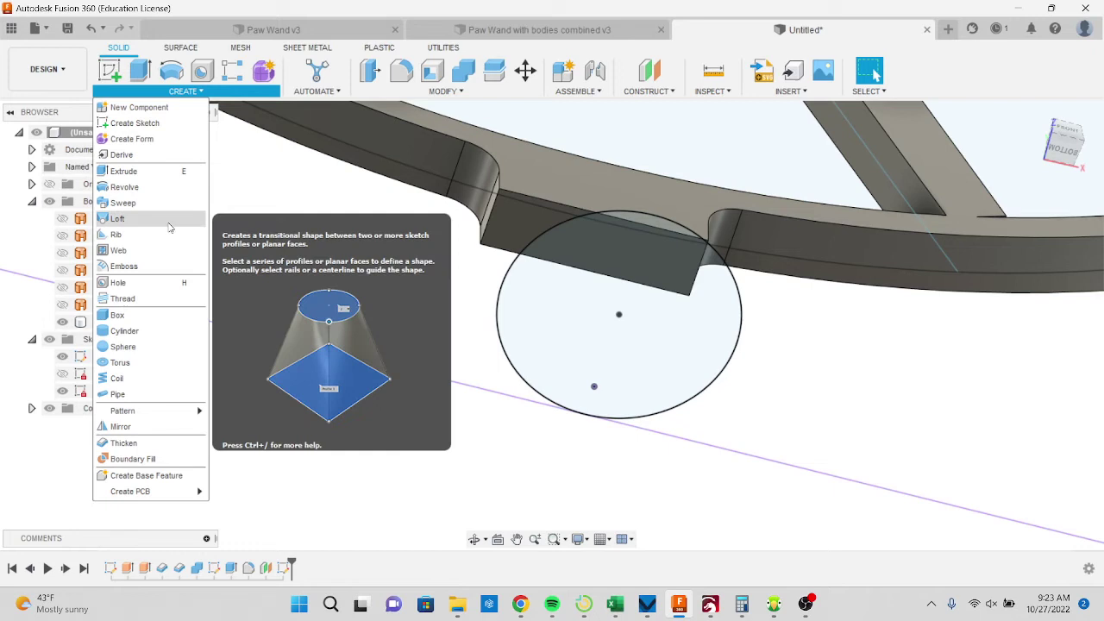
left_click(118, 219)
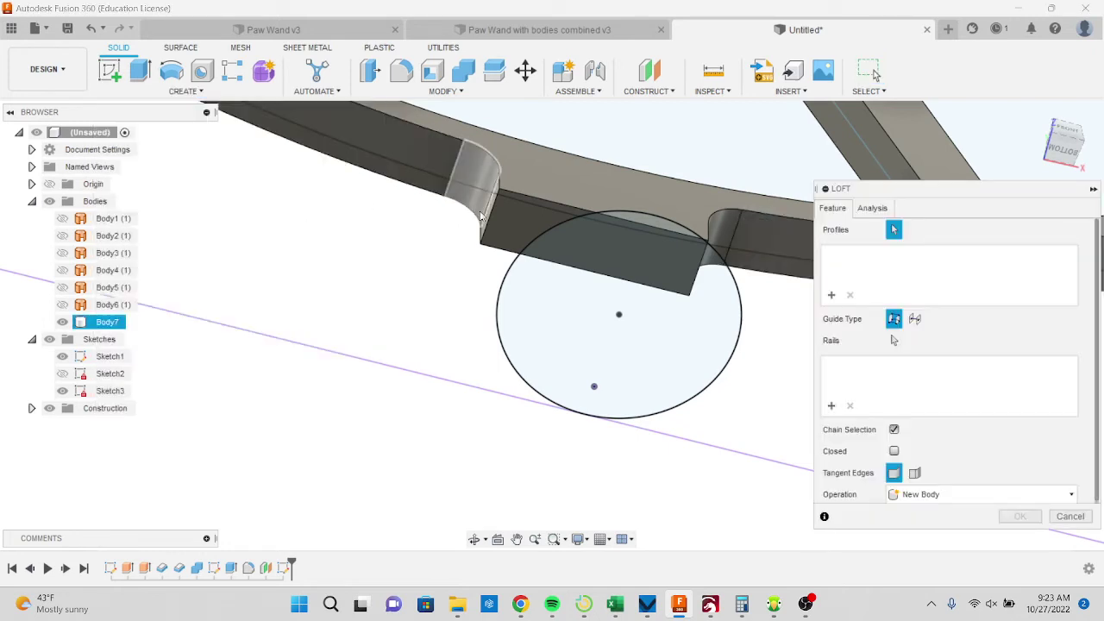
left_click(514, 227)
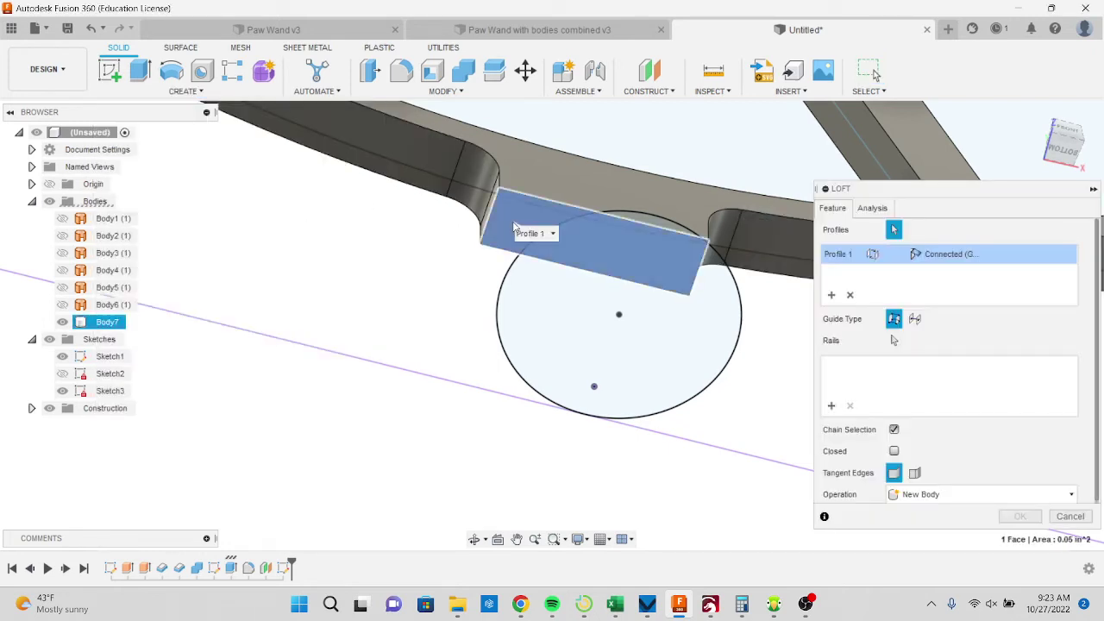
left_click(520, 286)
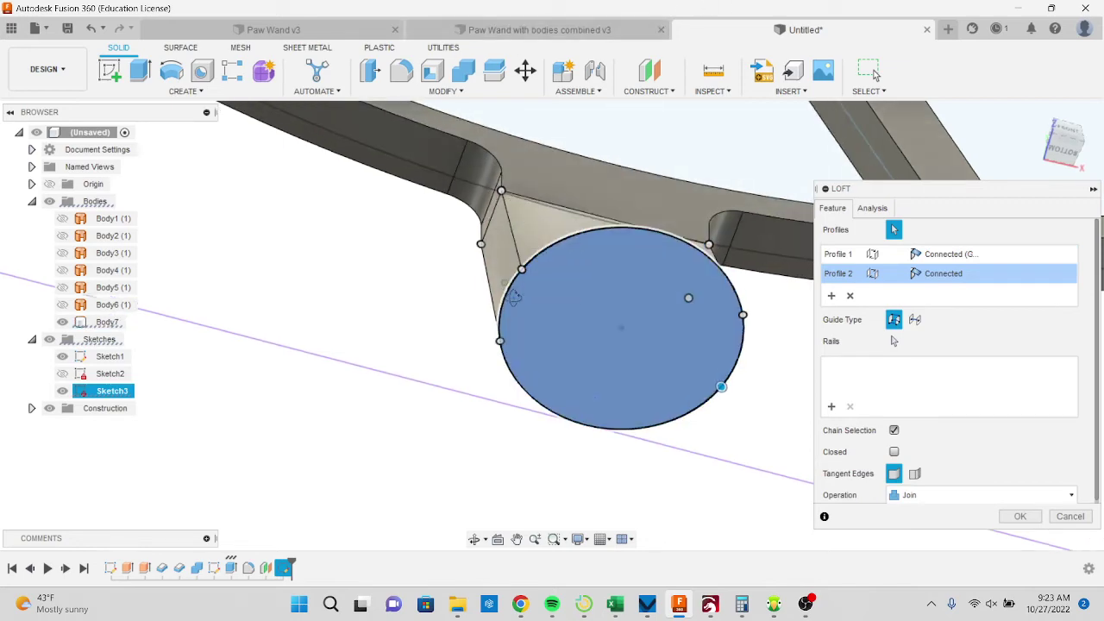
mouse_move(520, 285)
middle_mouse_down("shift")
mouse_move(525, 331)
mouse_move(507, 268)
middle_mouse_up("shift")
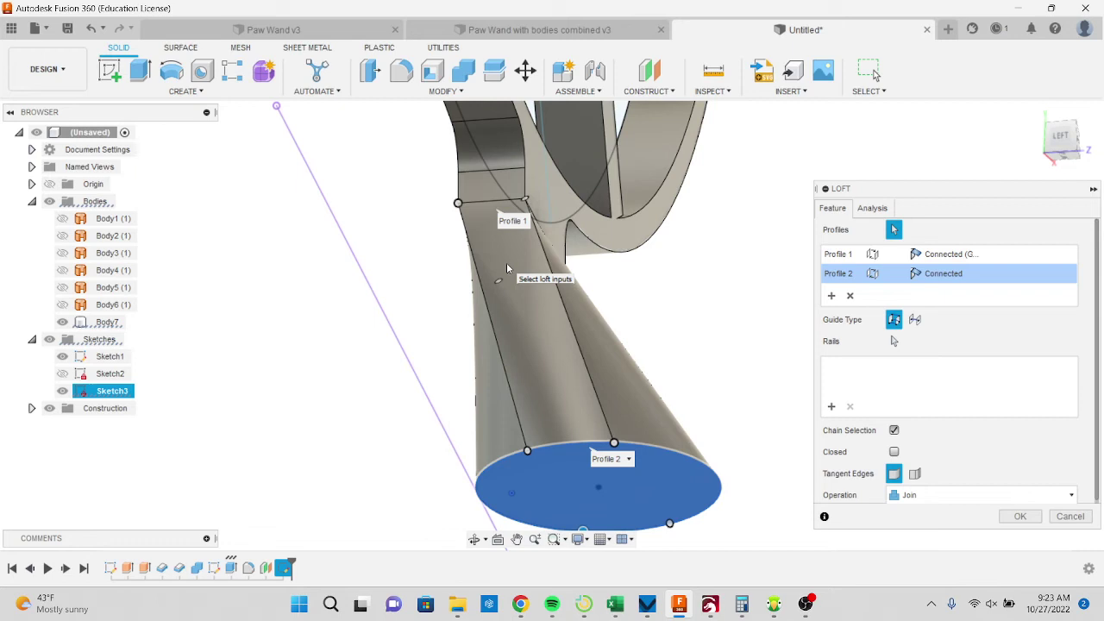
key("Return")
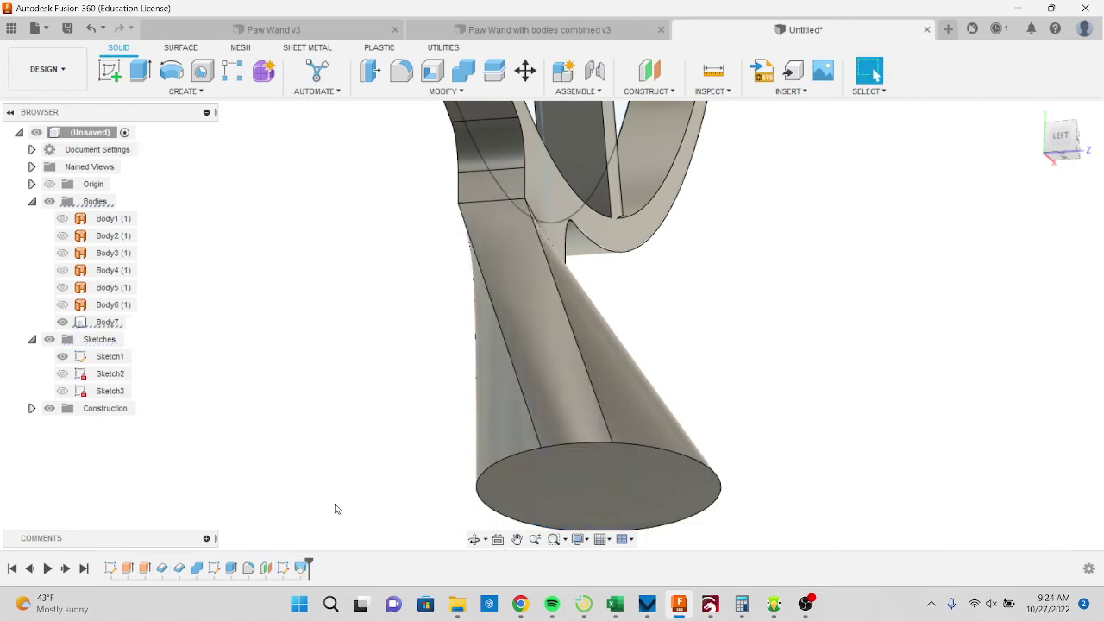
- Extrude the neck's circular end face 0.5 in as a joined cylinder
scroll(328, 478, "down", 1)
middle_click_drag(359, 468, 536, 465, "shift")
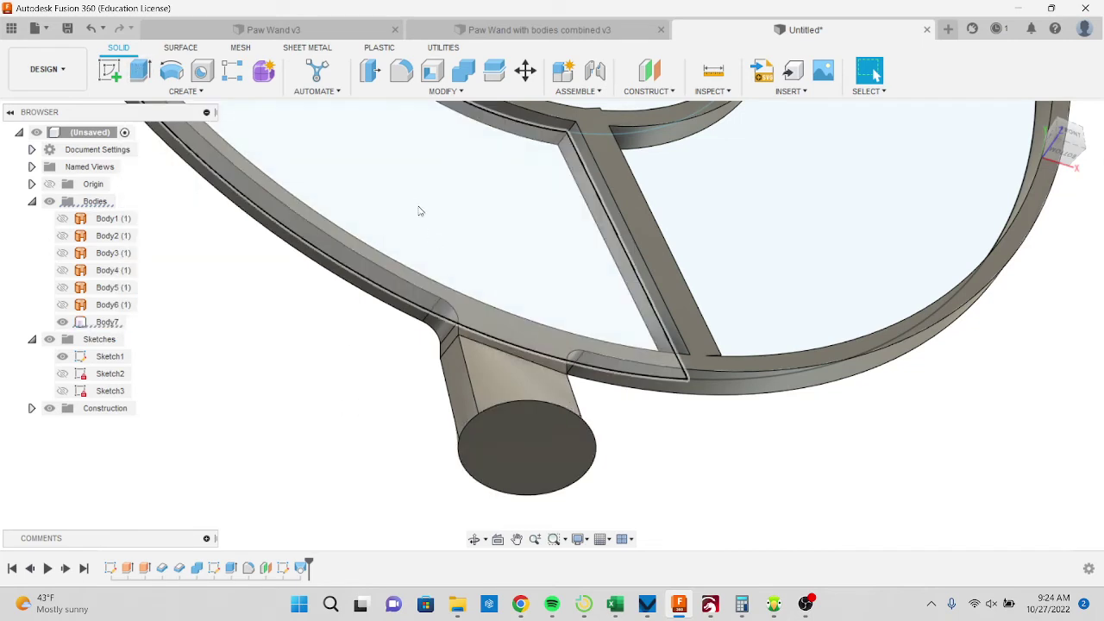
key("e")
left_click(548, 462)
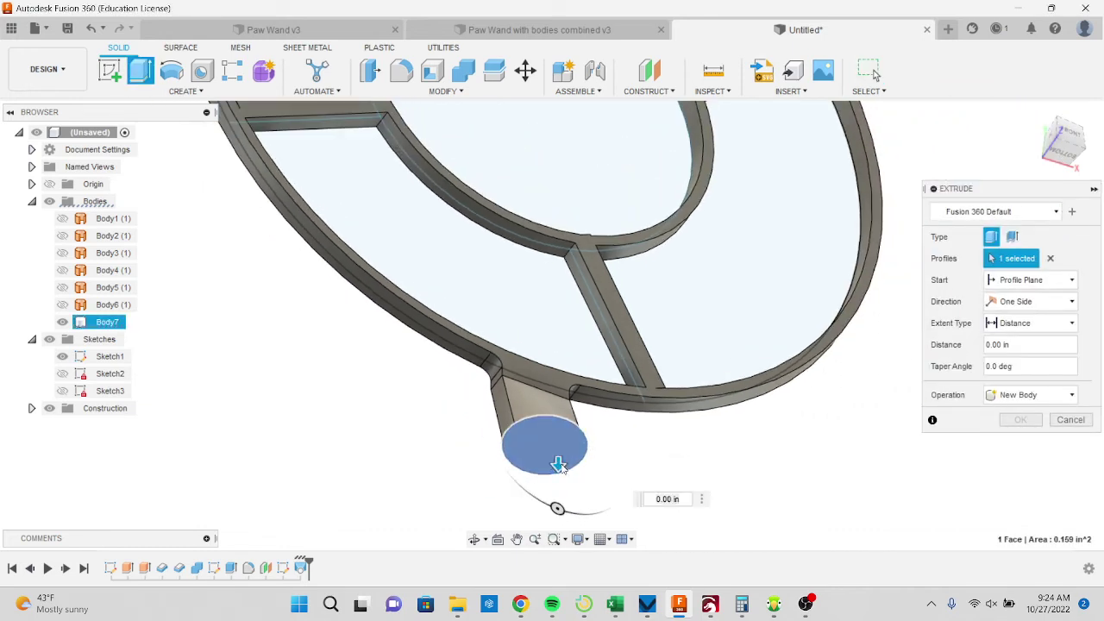
left_click_drag(558, 463, 558, 552)
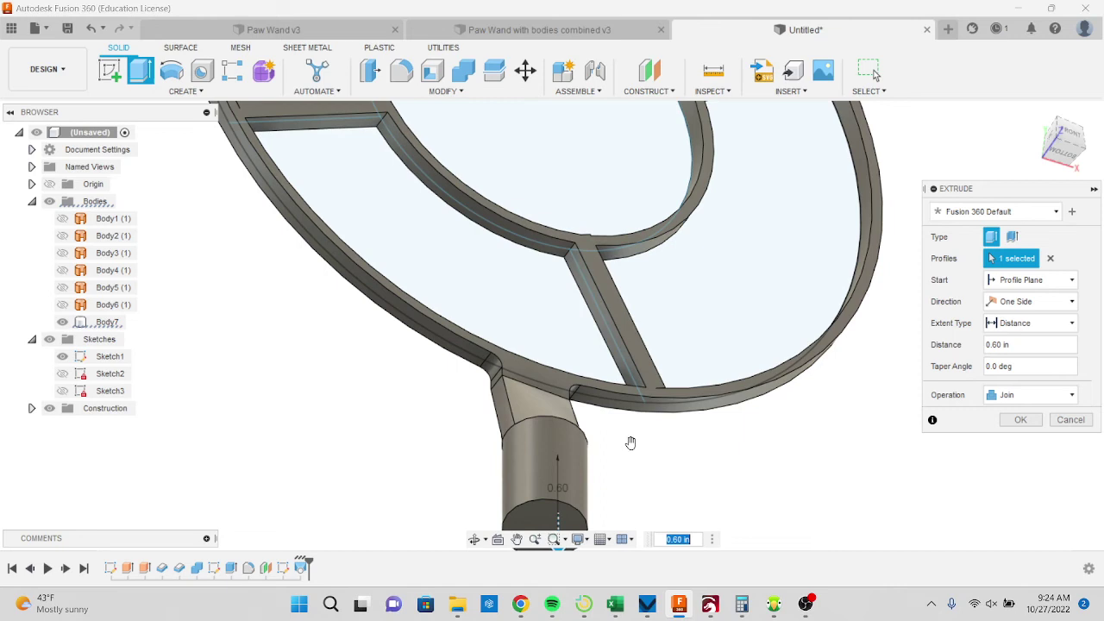
scroll(629, 444, "down", 3)
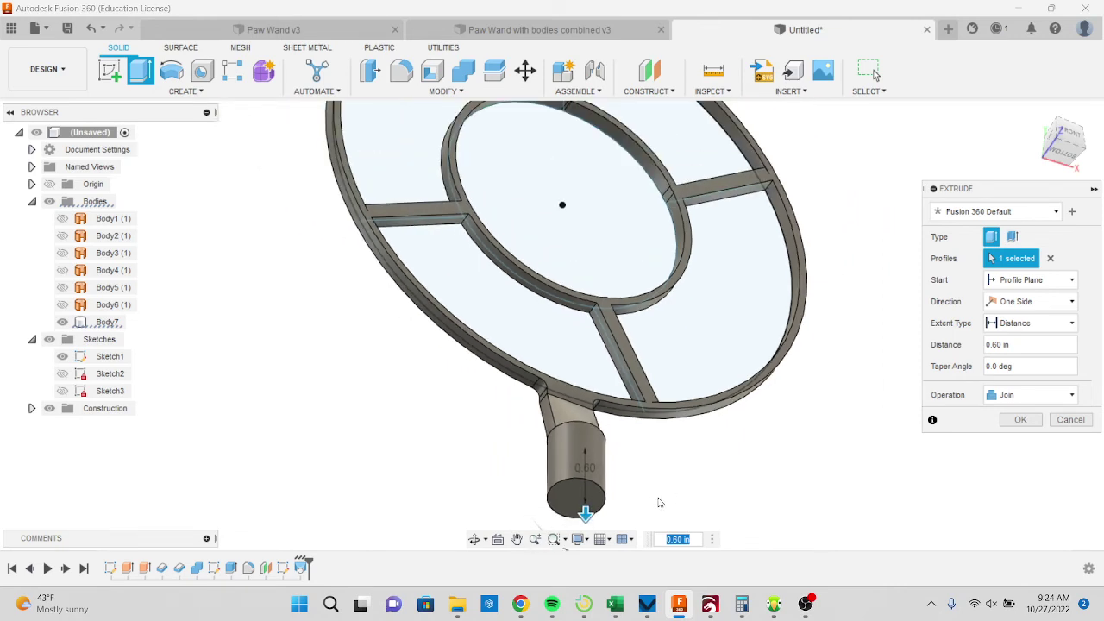
left_click(1019, 346)
type(".5")
key("Return")
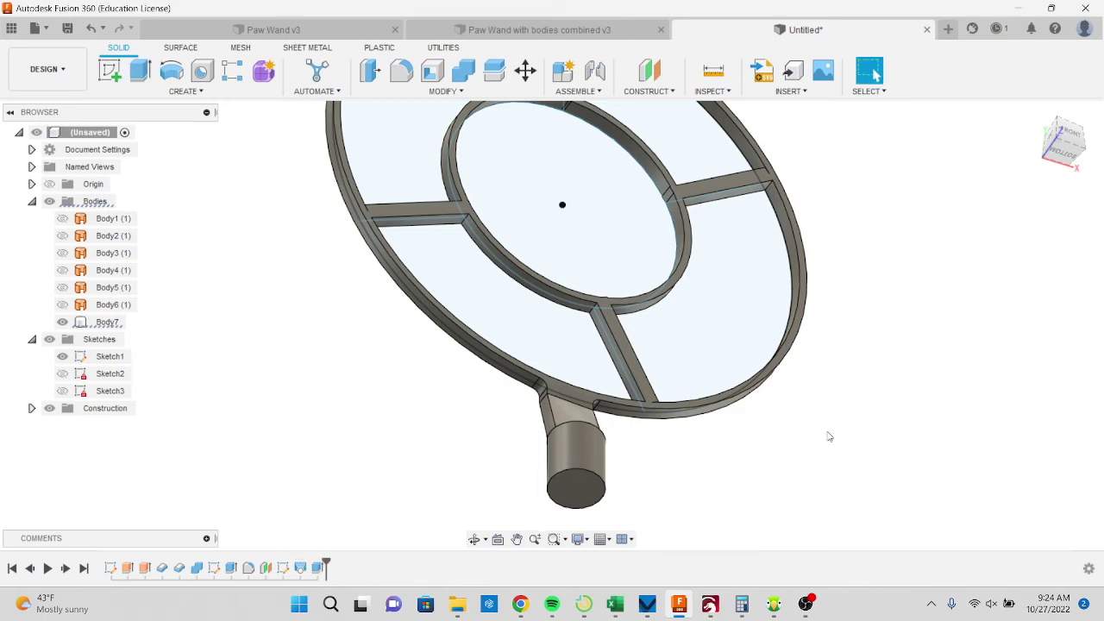
middle_click_drag(894, 455, 652, 287, "shift")
scroll(638, 310, "up", 3)
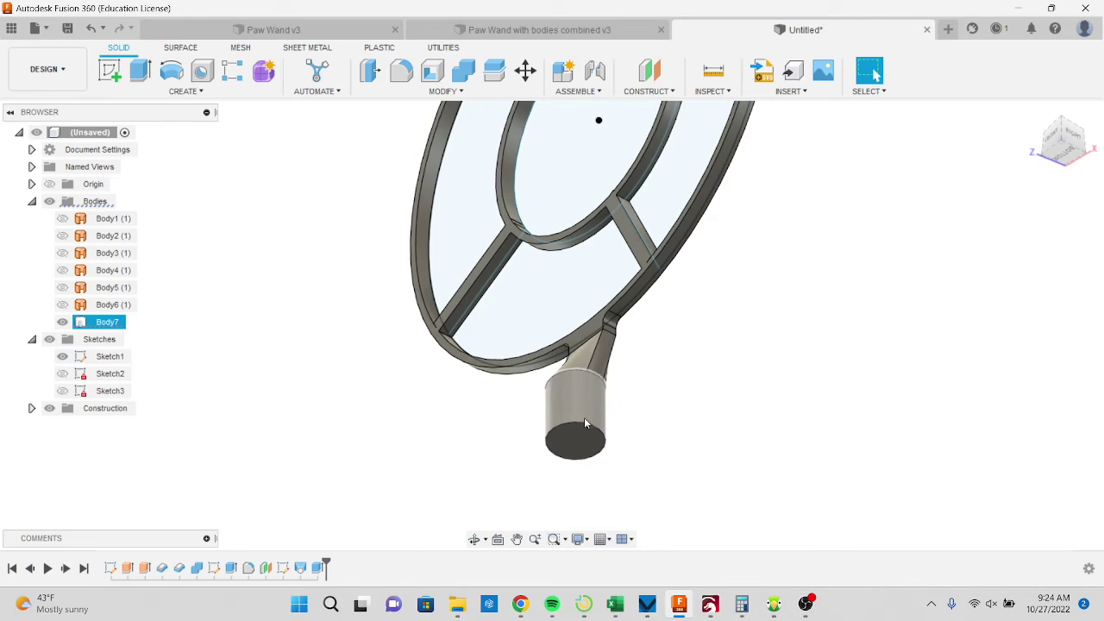
- Sketch a 5/16 diameter circle centred on the cylinder's end face
left_click(109, 70)
left_click(586, 447)
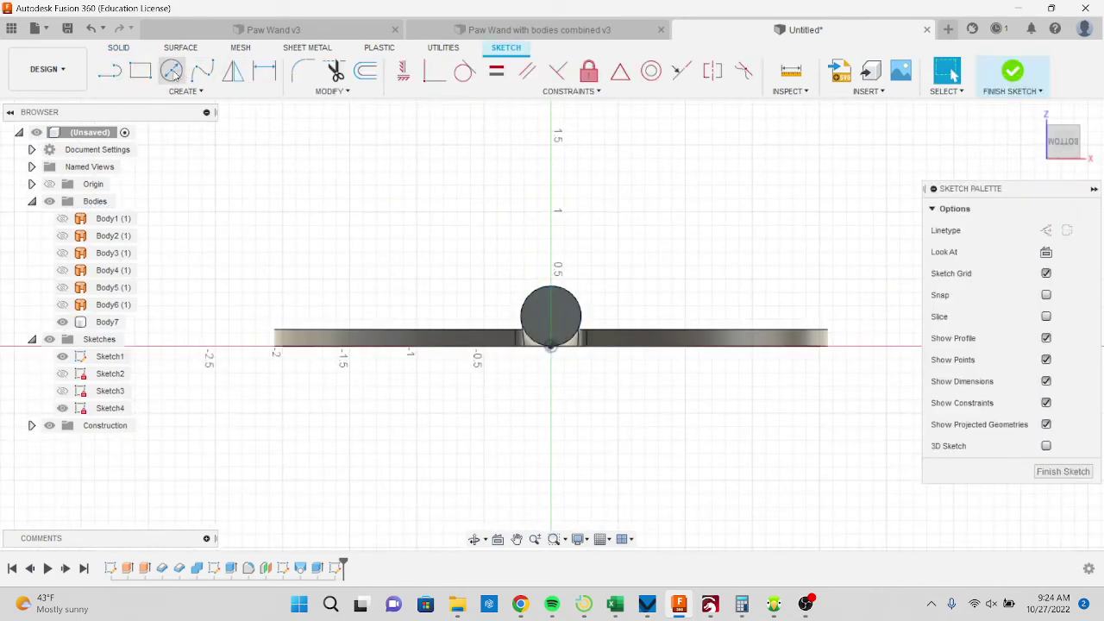
left_click(171, 70)
left_click(550, 325)
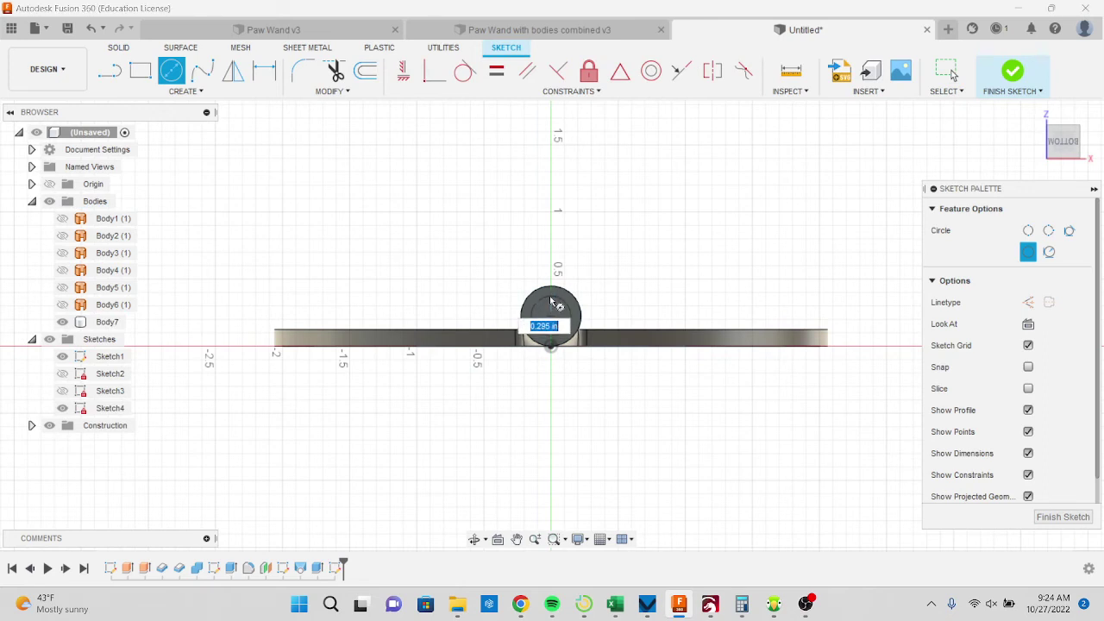
type("5/16")
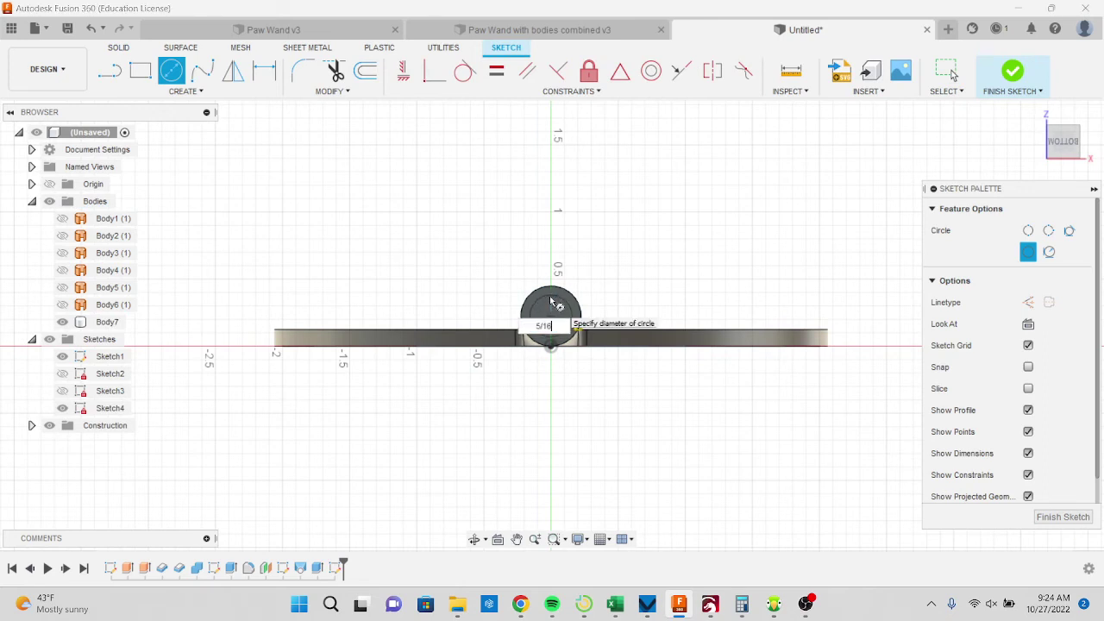
key("Return")
key("Escape")
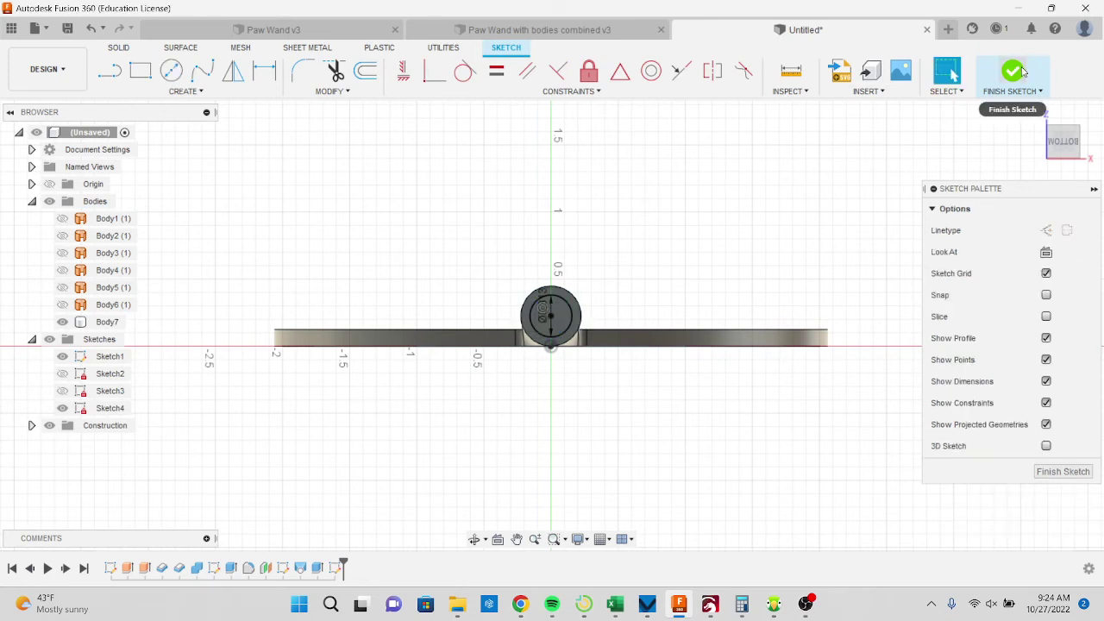
left_click(1024, 72)
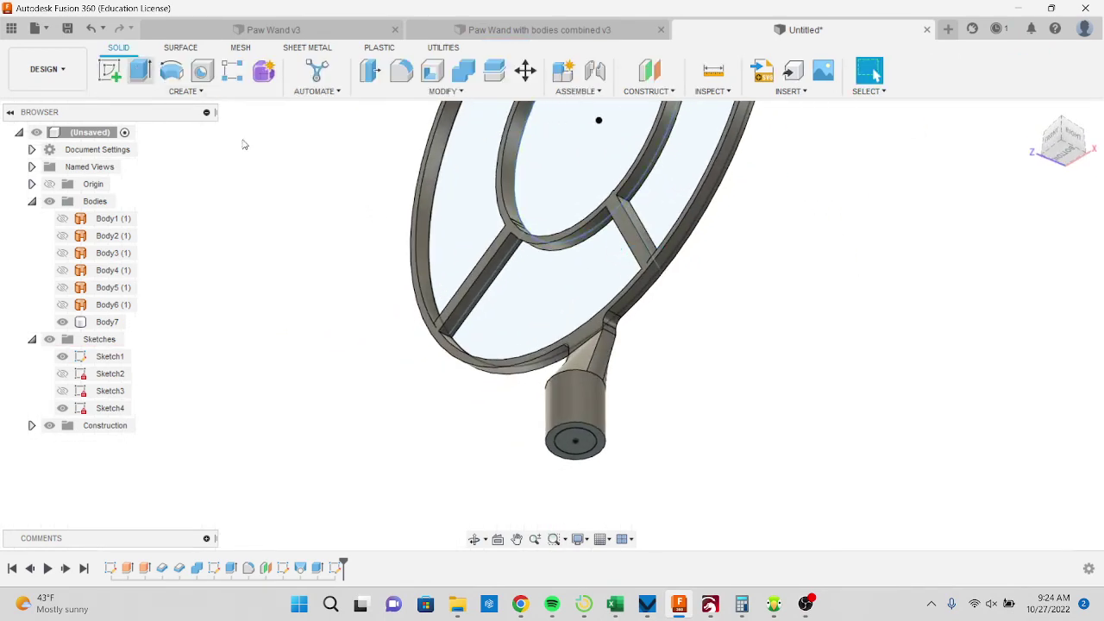
- Extrude-cut the small circle 0.35 in deep into the cylinder
key("e")
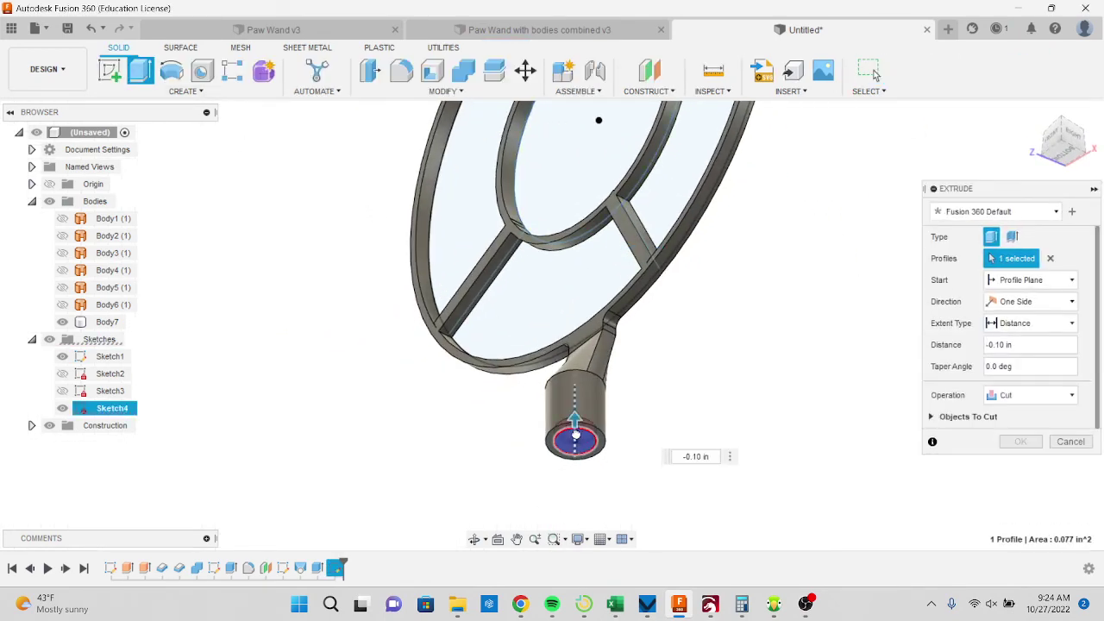
left_click_drag(575, 434, 575, 390)
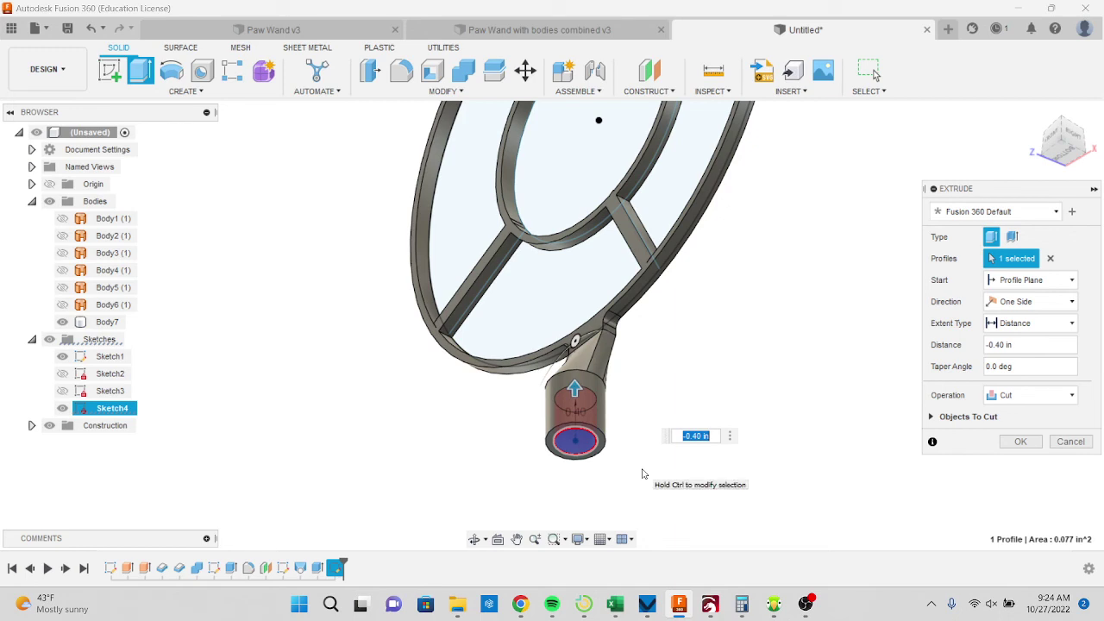
key("BackSpace")
type("-.35")
key("Return")
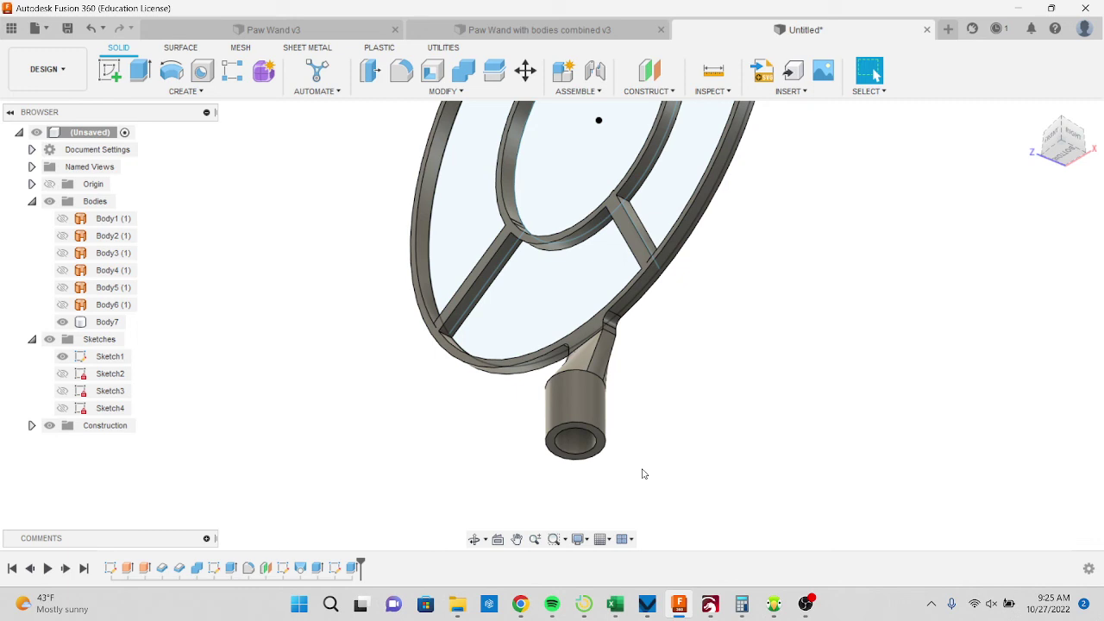
left_click(816, 610)
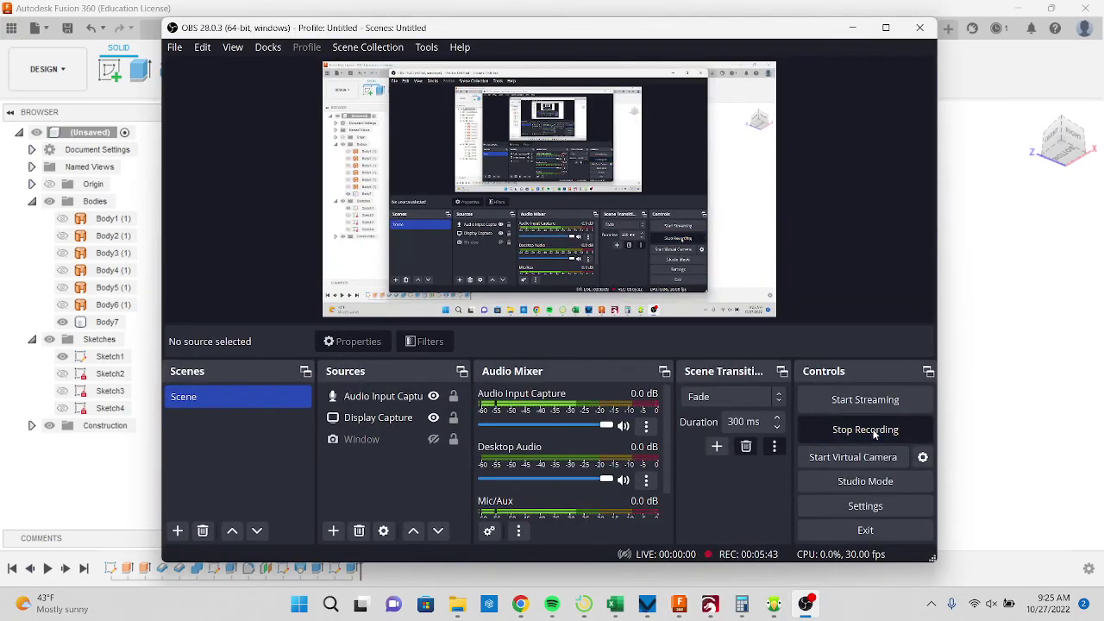